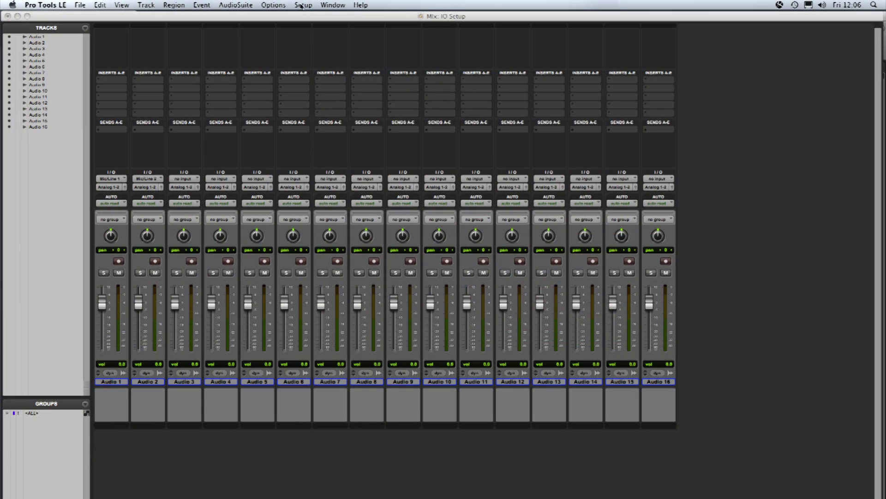
Open Setup > I/O, browse the Output, Insert and Bus path pages, then return to Input
{"action": "left_click", "coordinate": [302, 6]}
{"action": "left_click", "coordinate": [318, 58]}
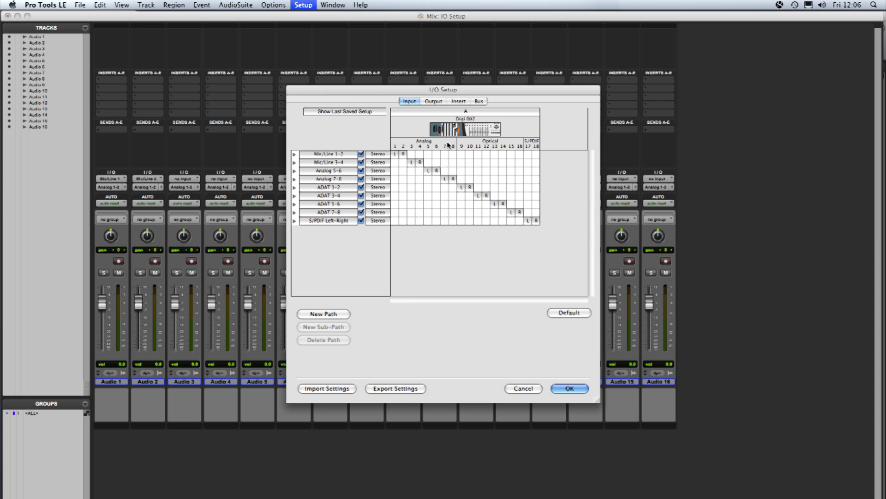
{"action": "left_click", "coordinate": [433, 101]}
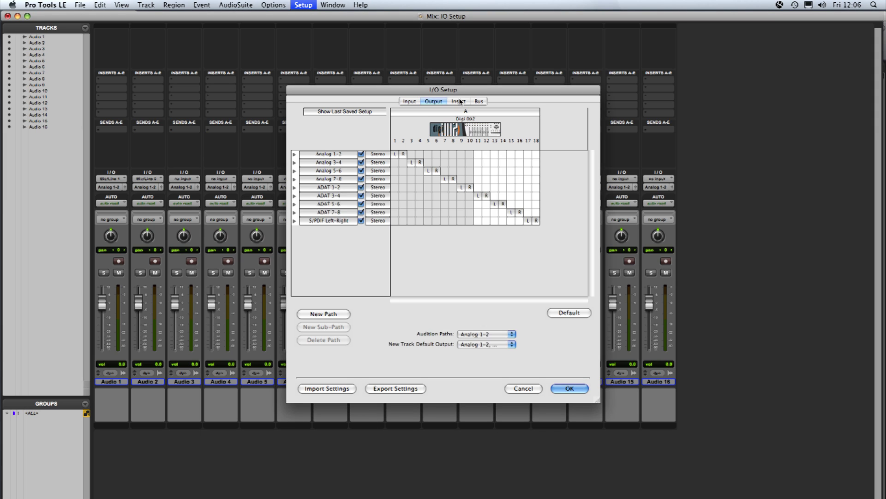
{"action": "left_click", "coordinate": [459, 101]}
{"action": "left_click", "coordinate": [479, 101]}
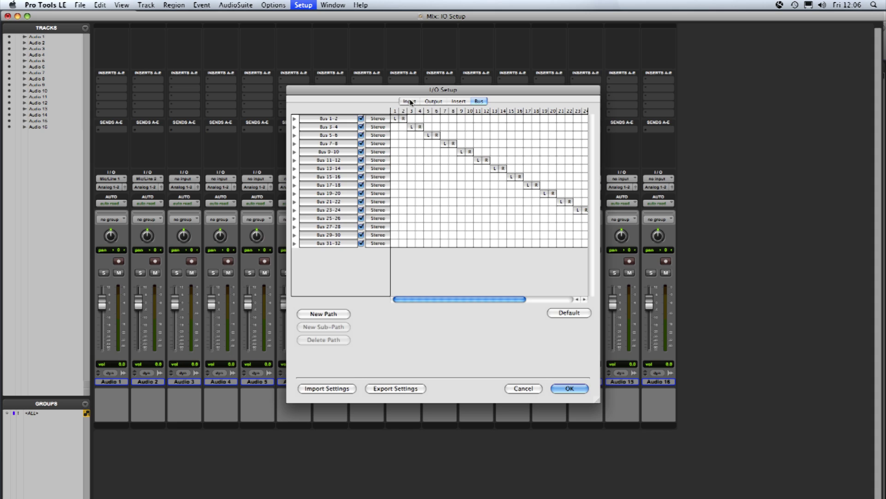
{"action": "left_click", "coordinate": [410, 101]}
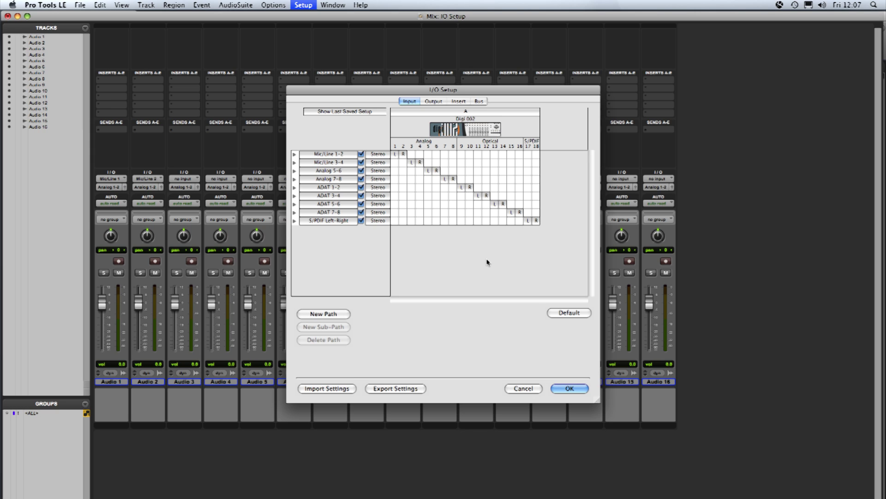
Select the input paths from Mic/Line 3-4 through S/PDIF Left-Right and delete them
{"action": "left_click", "coordinate": [336, 222]}
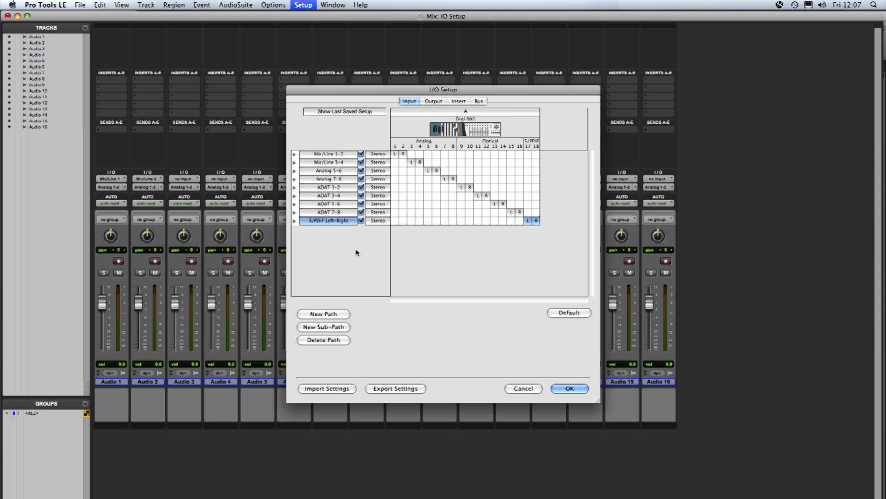
{"action": "left_click", "coordinate": [340, 164], "text": "shift"}
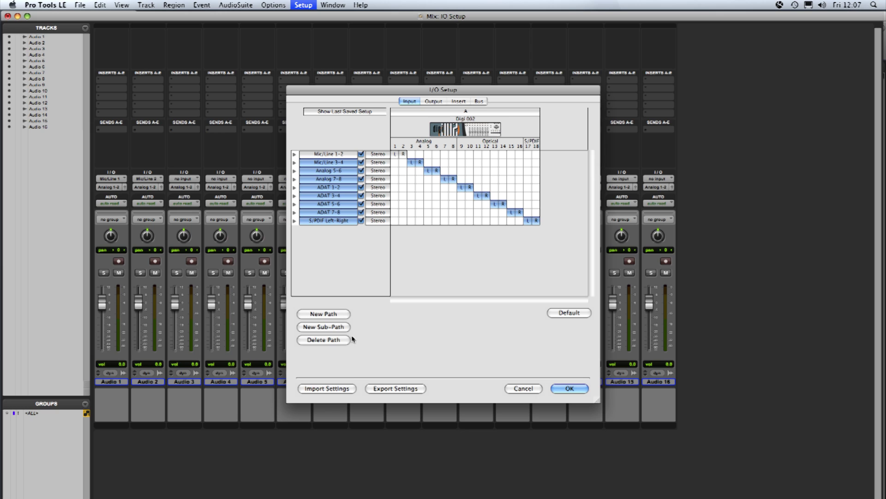
{"action": "left_click", "coordinate": [325, 339]}
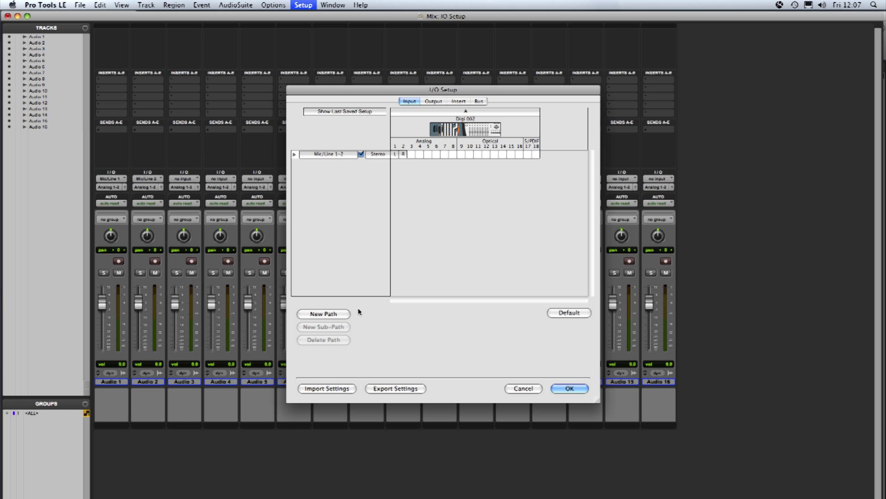
Add a new mono input path assigned to Analog input 3
{"action": "left_click", "coordinate": [325, 315]}
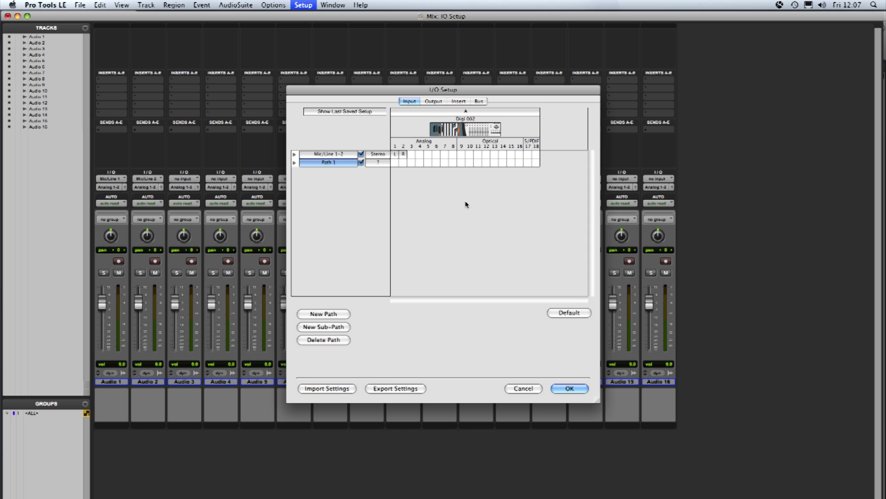
{"action": "left_click", "coordinate": [377, 164]}
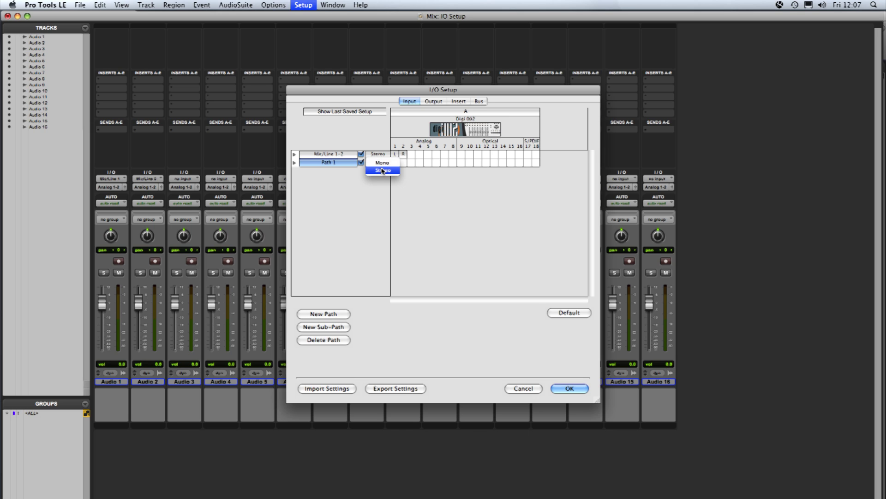
{"action": "left_click", "coordinate": [384, 164]}
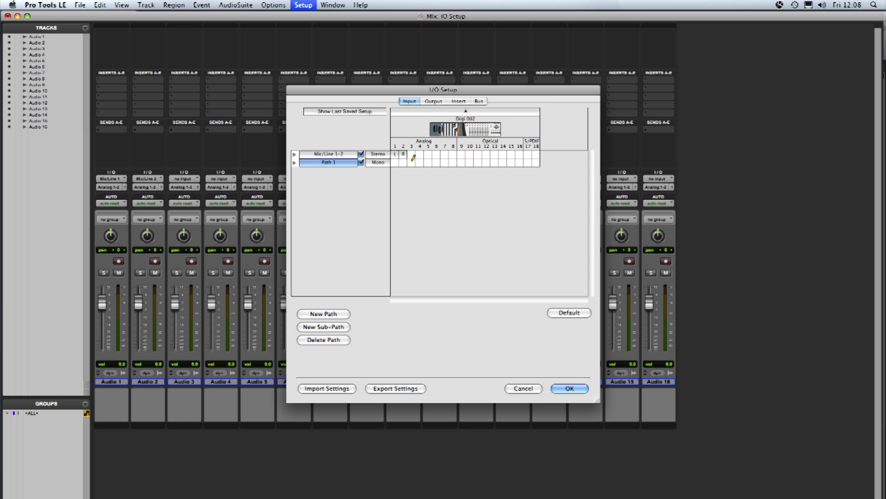
{"action": "left_click", "coordinate": [412, 162]}
Rename the new path to 'Demo' and apply the I/O Setup
{"action": "double_click", "coordinate": [336, 165]}
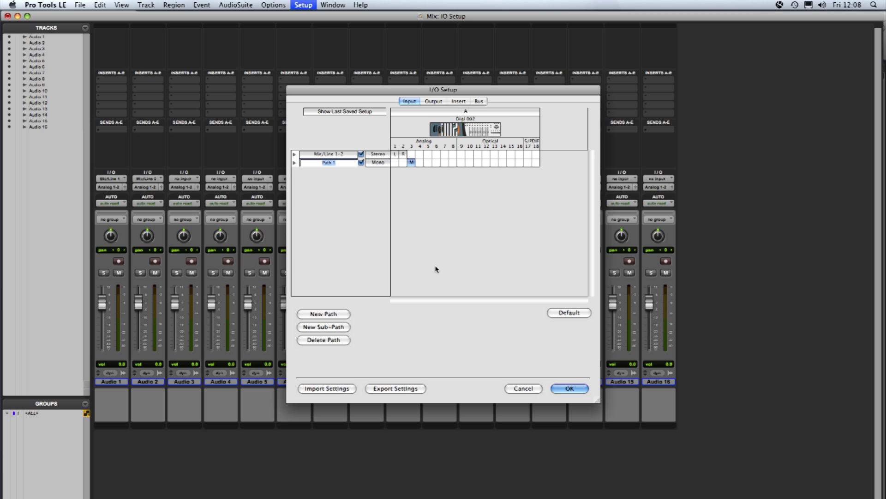
{"action": "type", "text": "demo"}
{"action": "key", "text": "Return"}
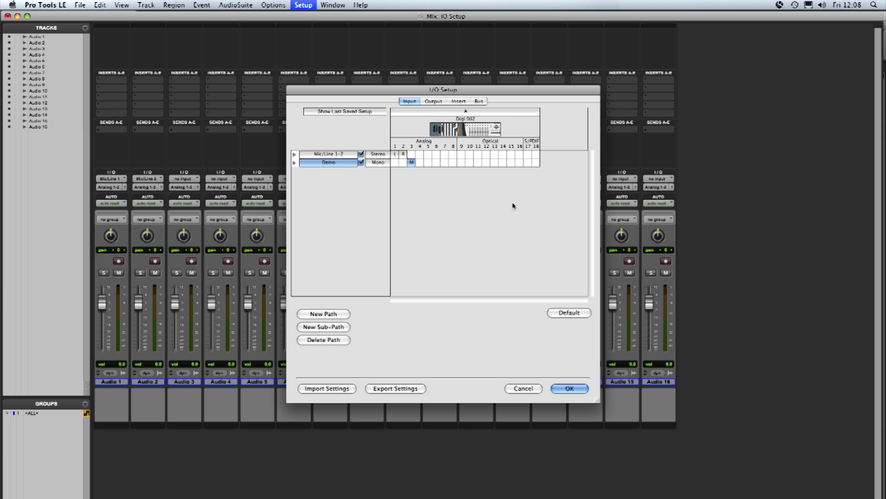
{"action": "left_click", "coordinate": [564, 387]}
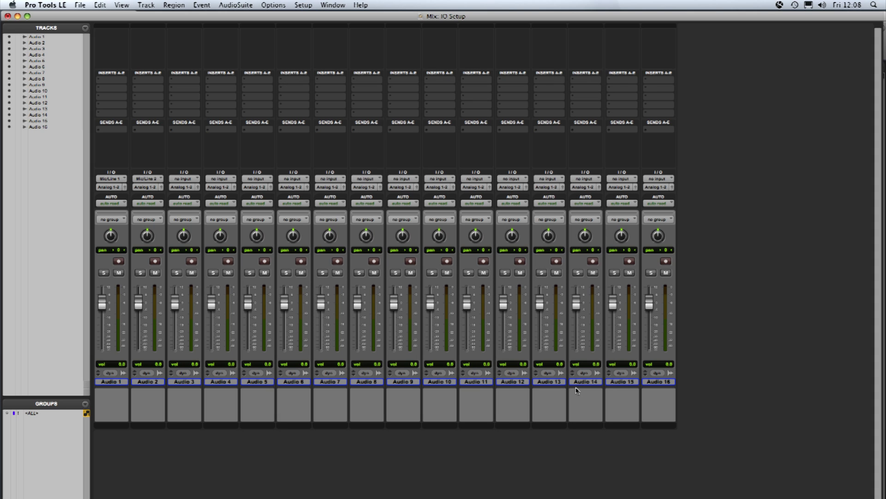
{"action": "left_click", "coordinate": [113, 181]}
{"action": "mouse_move", "coordinate": [124, 181]}
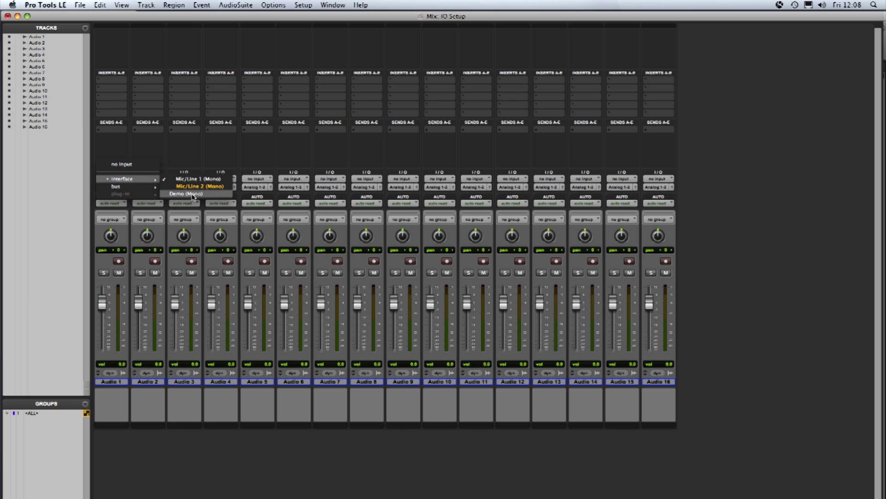
{"action": "left_click", "coordinate": [223, 160]}
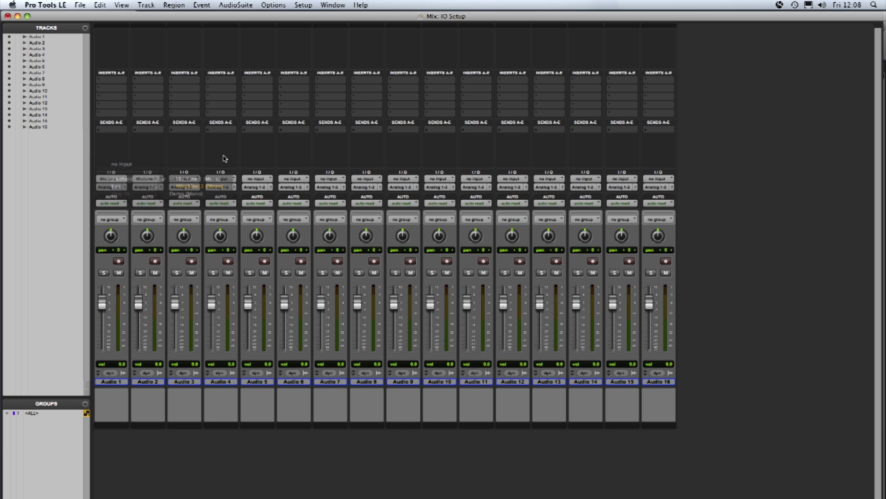
Reopen the I/O Setup and delete the mono Demo input path
{"action": "left_click", "coordinate": [307, 5]}
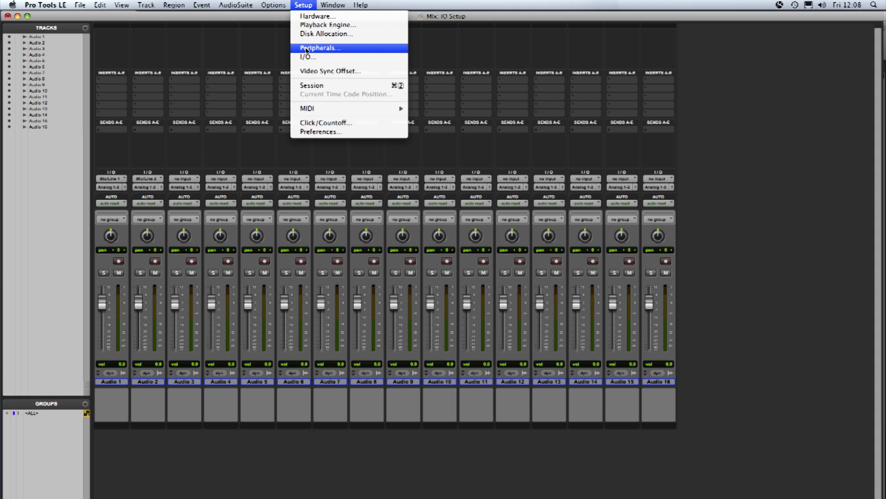
{"action": "left_click", "coordinate": [307, 61]}
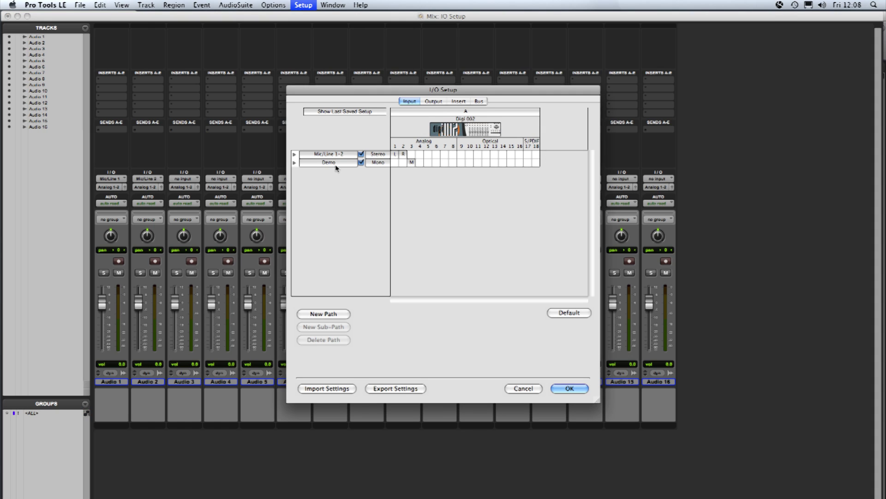
{"action": "left_click", "coordinate": [336, 165]}
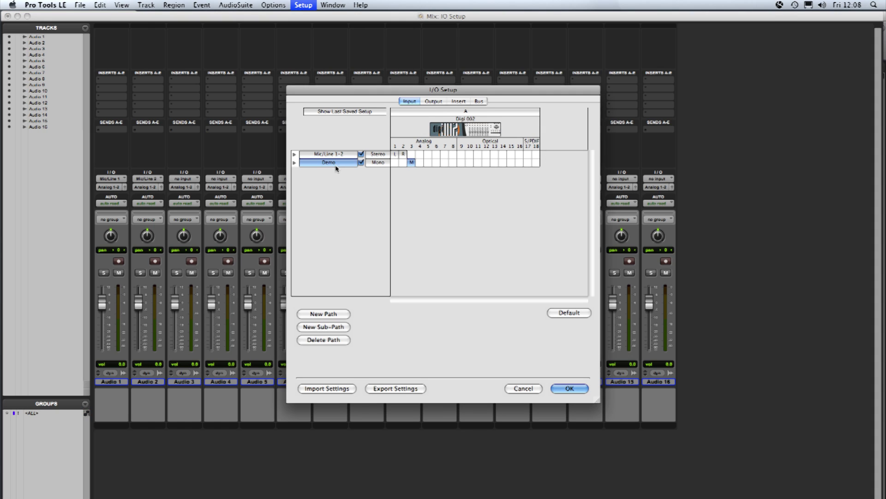
{"action": "left_click", "coordinate": [326, 339]}
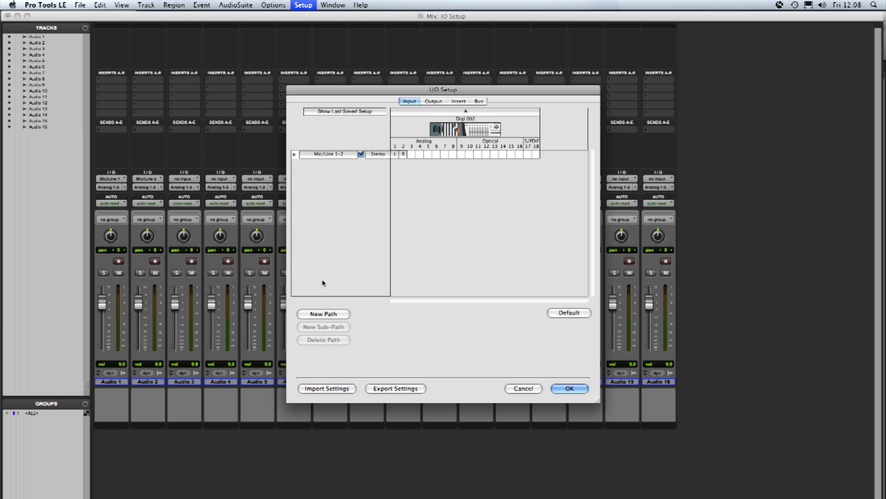
Add a stereo input path on Analog inputs 3-4 and name it 'Demo'
{"action": "left_click", "coordinate": [324, 313]}
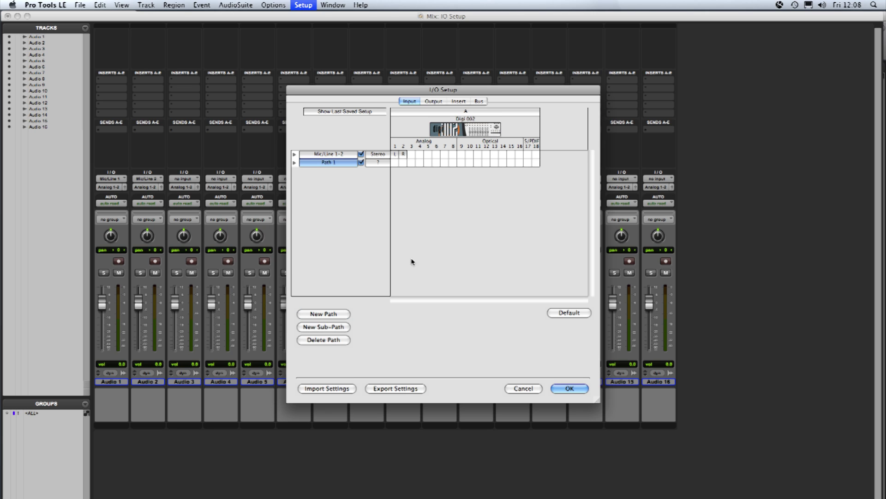
{"action": "left_click", "coordinate": [379, 163]}
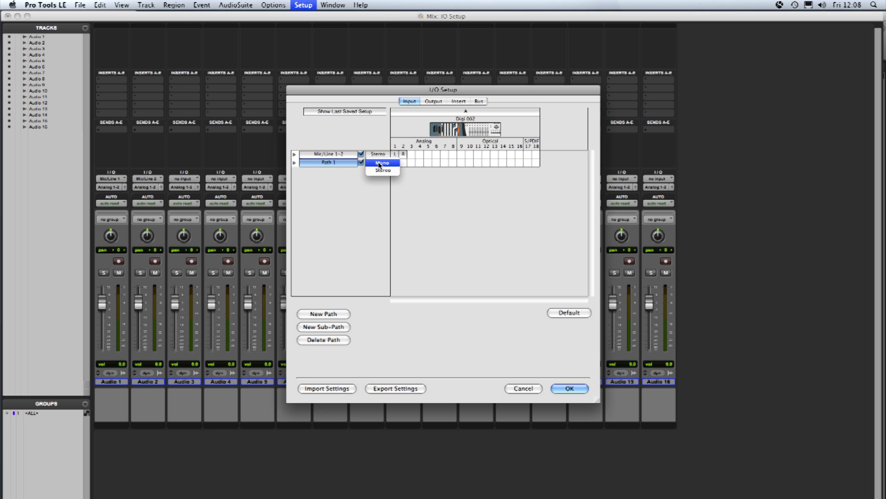
{"action": "left_click", "coordinate": [414, 198]}
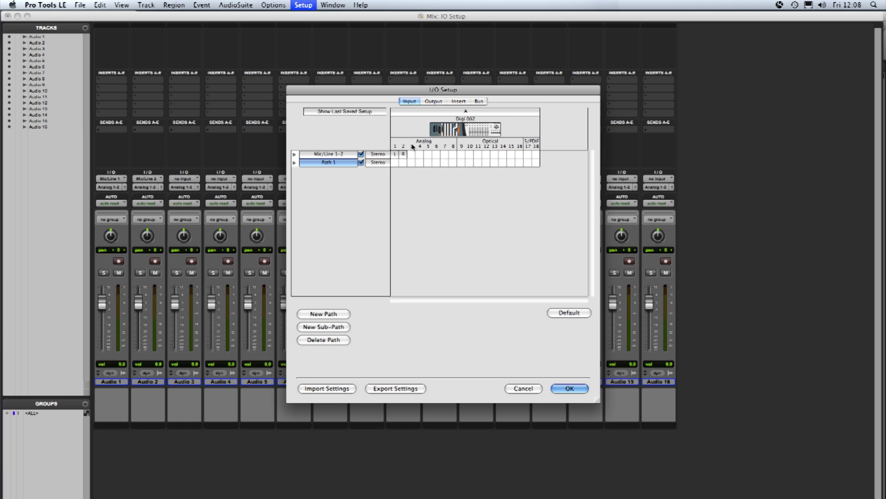
{"action": "left_click", "coordinate": [412, 162]}
{"action": "double_click", "coordinate": [337, 164]}
{"action": "type", "text": "d"}
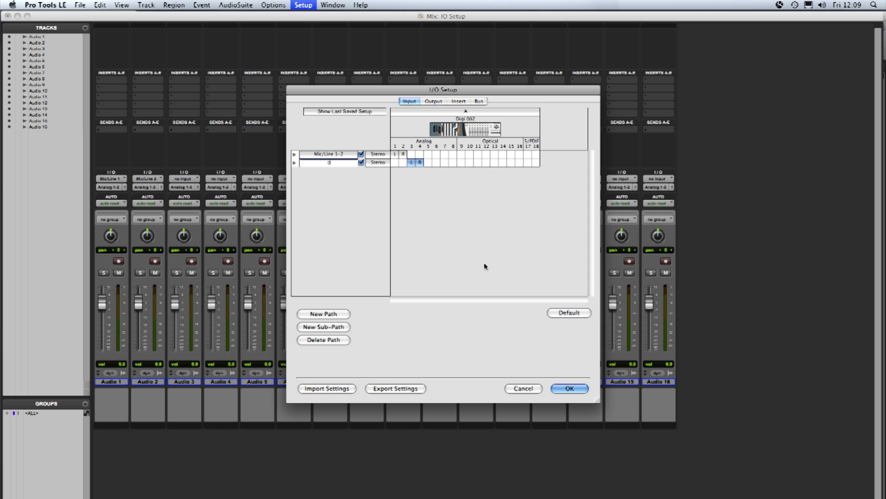
{"action": "type", "text": "emo"}
{"action": "key", "text": "Return"}
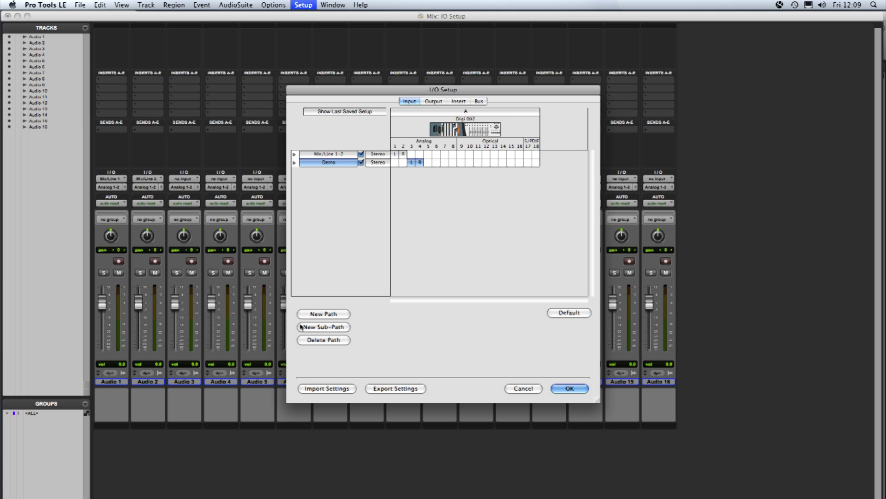
Add two mono sub-paths under Demo, assigned to Analog inputs 3 and 4
{"action": "left_click", "coordinate": [319, 327]}
{"action": "left_click", "coordinate": [318, 327]}
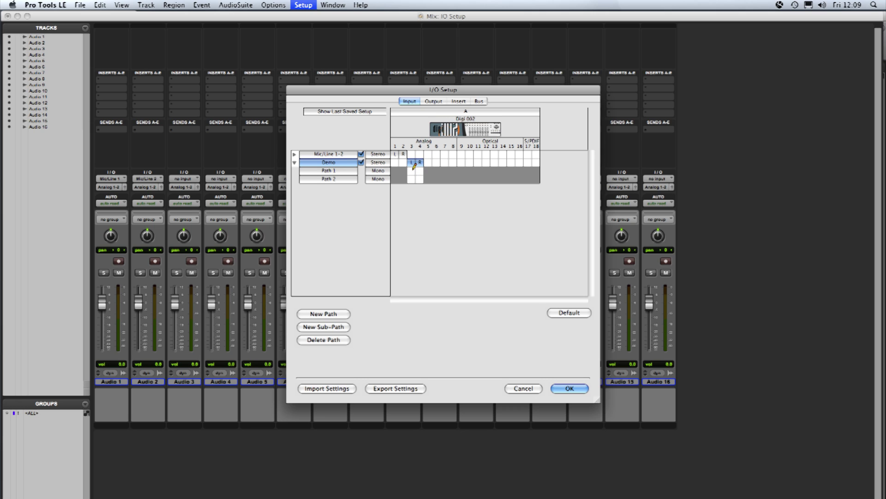
{"action": "left_click", "coordinate": [411, 171]}
{"action": "left_click", "coordinate": [420, 179]}
Name the sub-paths 'SUB 1' and 'SUB 2' and apply the I/O Setup
{"action": "double_click", "coordinate": [328, 171]}
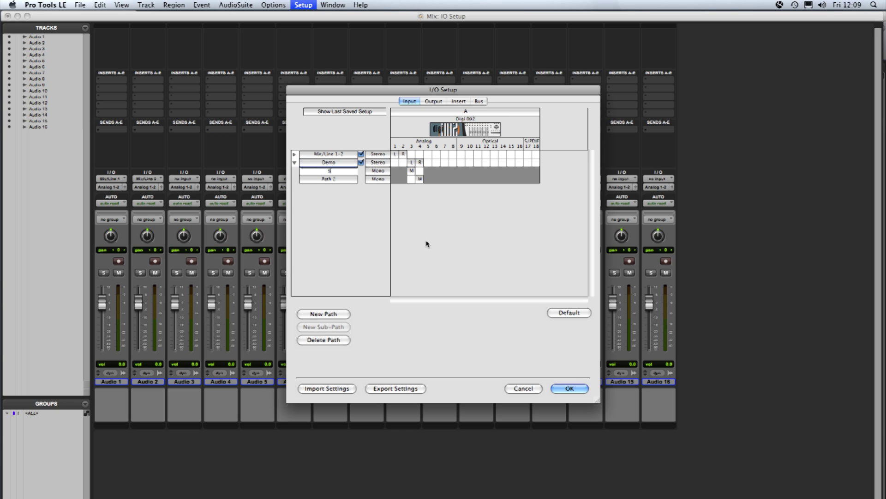
{"action": "type", "text": "UB 1"}
{"action": "double_click", "coordinate": [329, 179]}
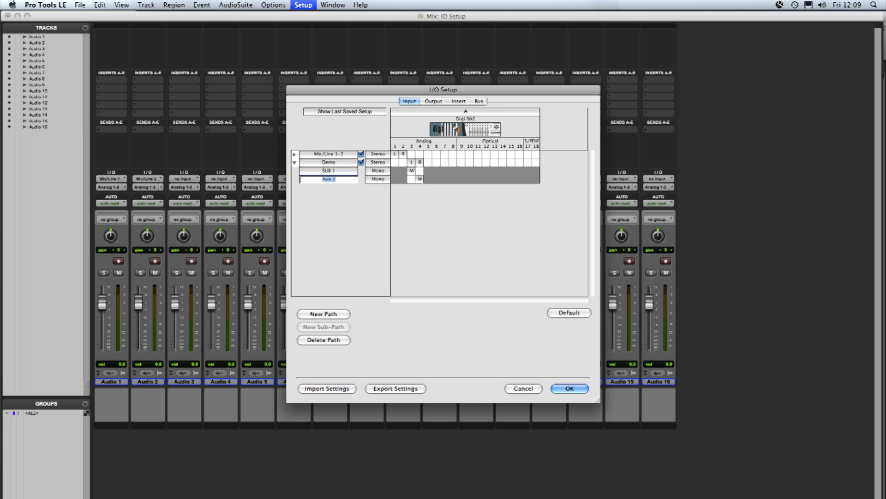
{"action": "type", "text": "SUB 2"}
{"action": "key", "text": "Return"}
{"action": "left_click", "coordinate": [564, 390]}
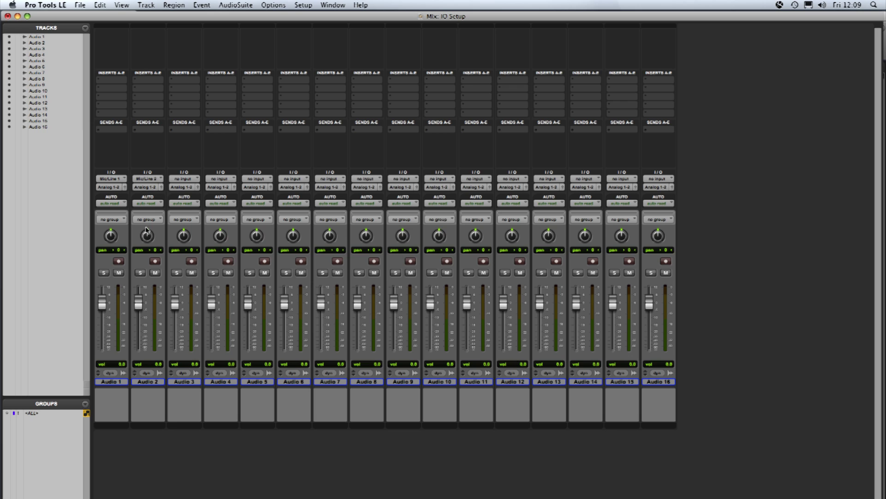
Check Audio 1's input list, then create a new stereo audio track
{"action": "left_click", "coordinate": [113, 179]}
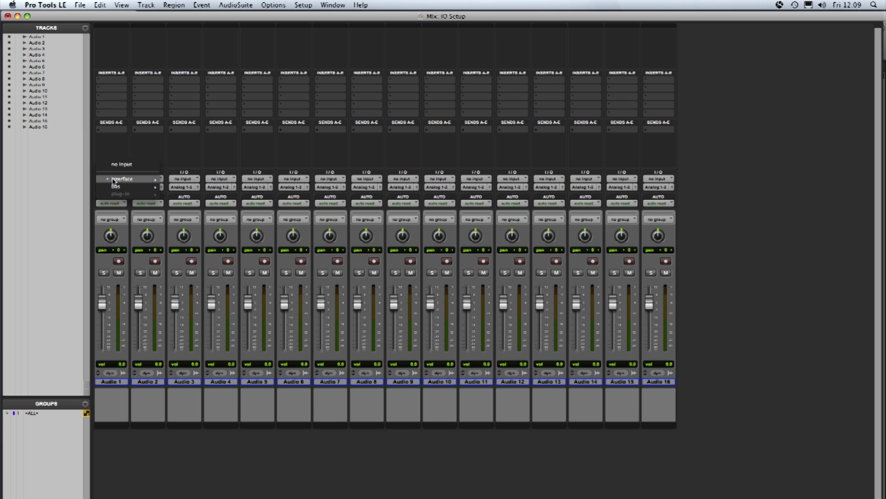
{"action": "mouse_move", "coordinate": [122, 181]}
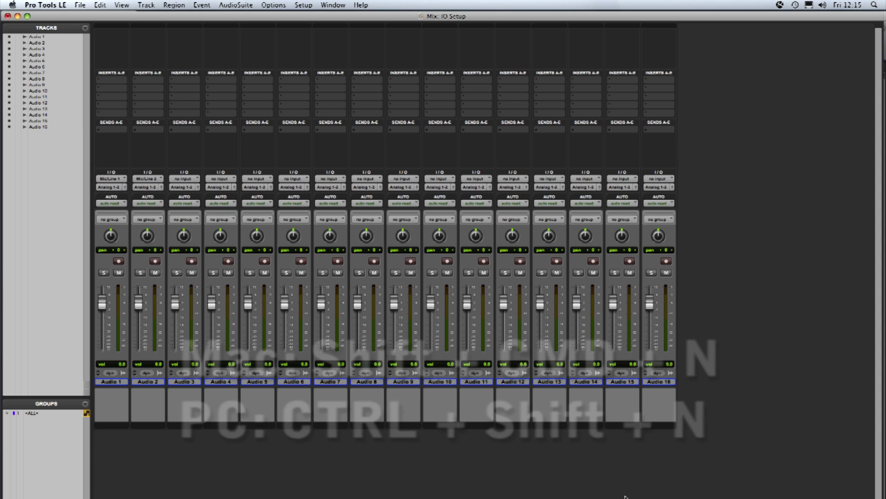
{"action": "key", "text": "super+shift+n"}
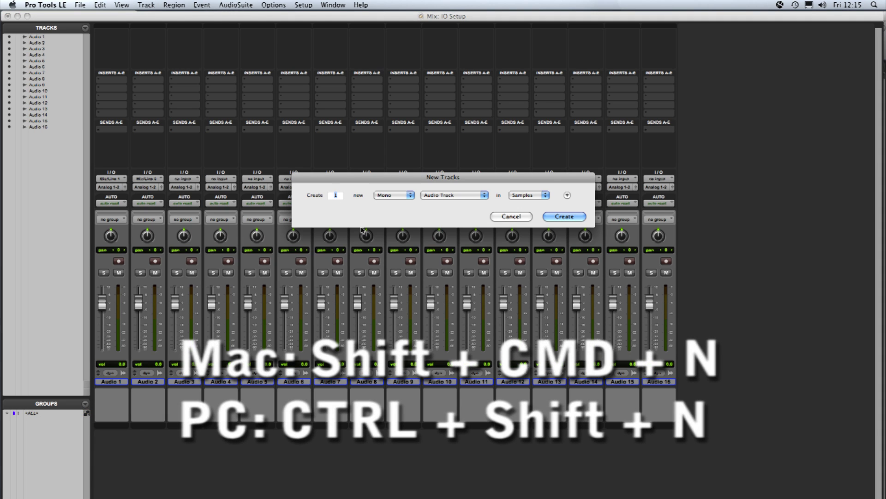
{"action": "left_click", "coordinate": [409, 196]}
{"action": "left_click", "coordinate": [396, 204]}
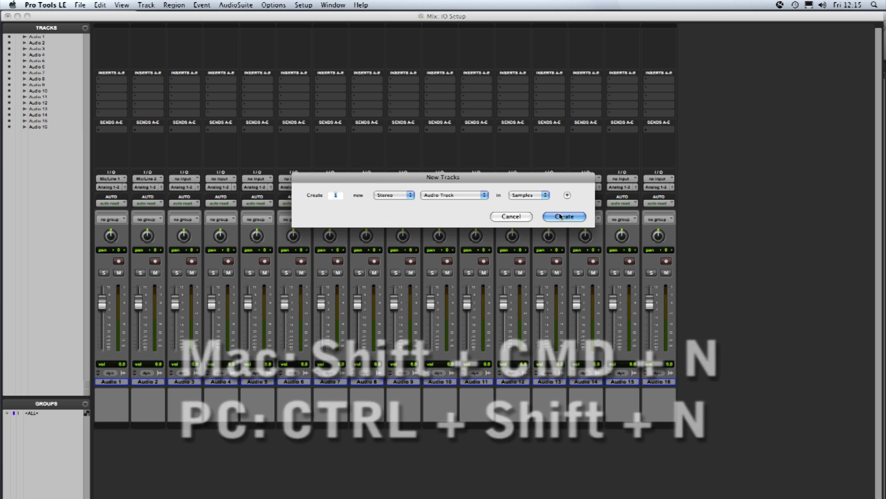
{"action": "left_click", "coordinate": [560, 216]}
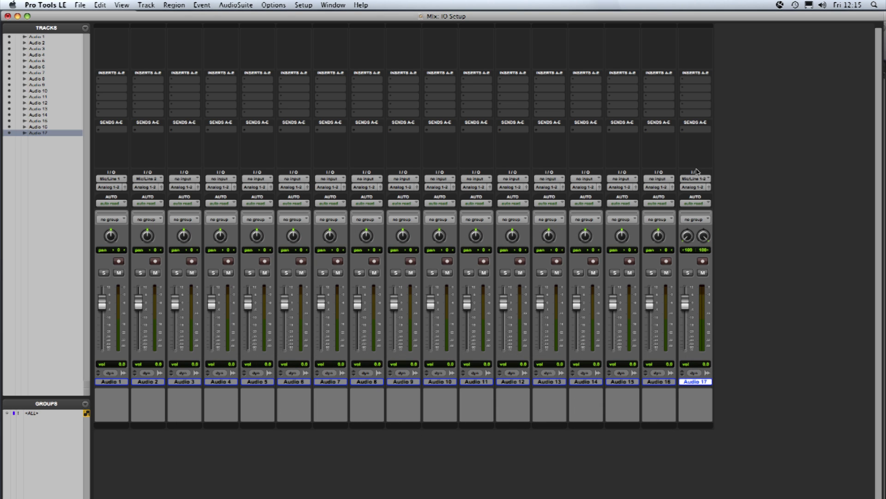
Set Audio 17's input to Mic/Line 1-2
{"action": "left_click", "coordinate": [694, 180]}
{"action": "mouse_move", "coordinate": [723, 180]}
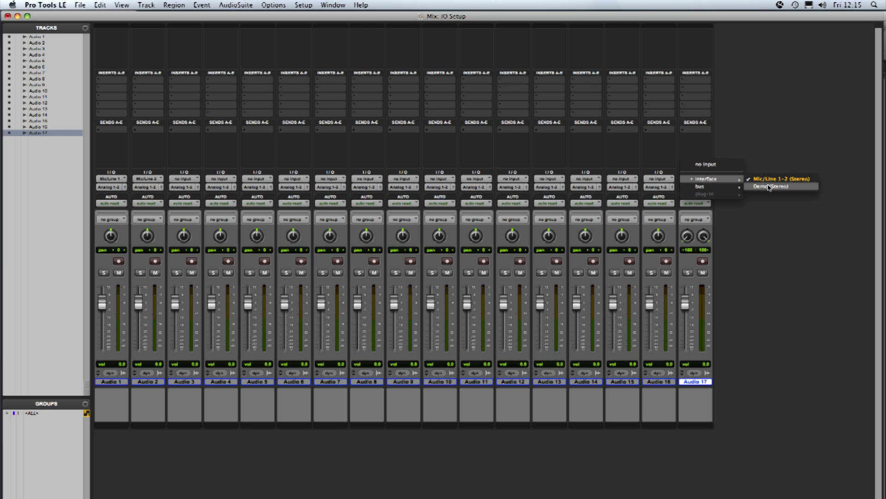
{"action": "left_click", "coordinate": [778, 246]}
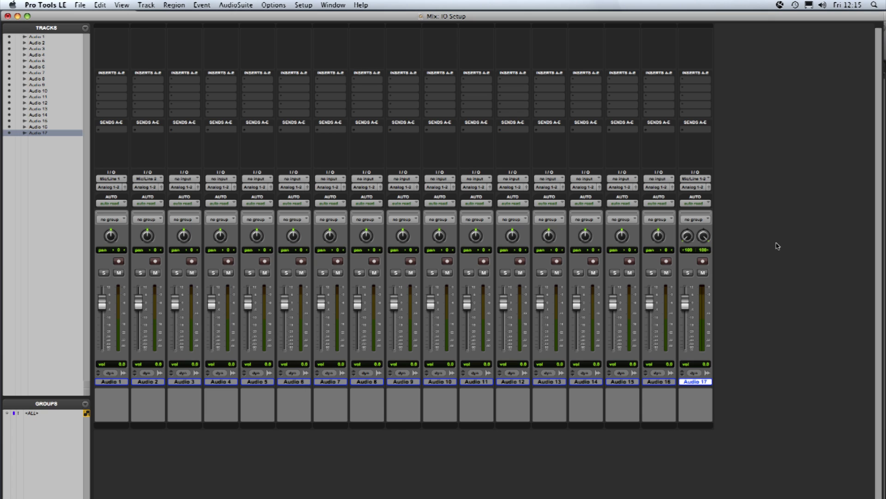
In I/O Setup, rename the Demo input path to 'CD Player' and apply
{"action": "left_click", "coordinate": [304, 5]}
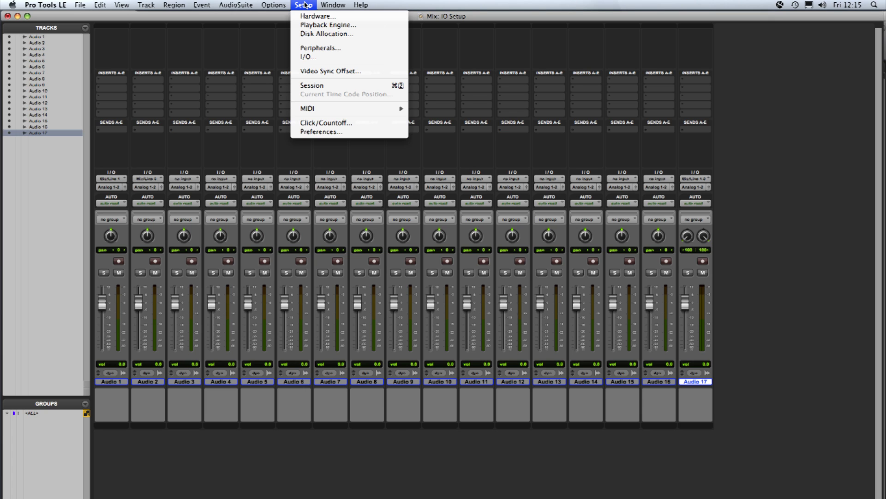
{"action": "left_click", "coordinate": [308, 56]}
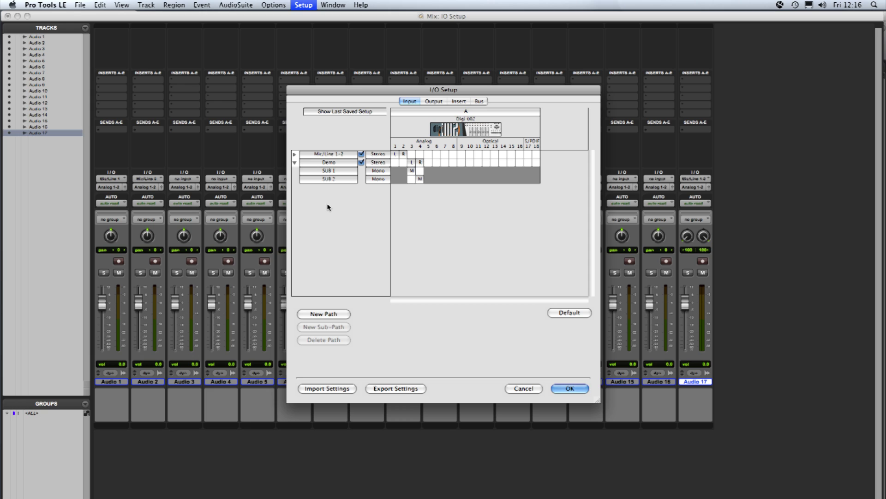
{"action": "double_click", "coordinate": [329, 163]}
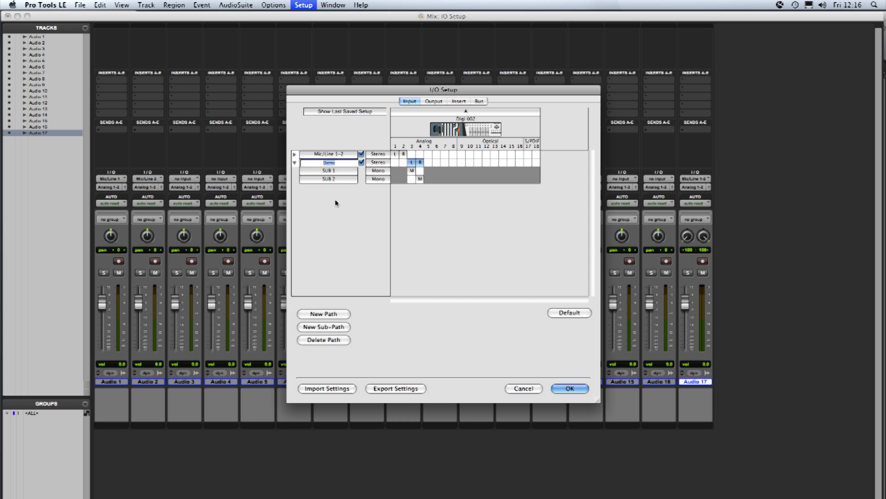
{"action": "type", "text": "CD Player"}
{"action": "key", "text": "Return"}
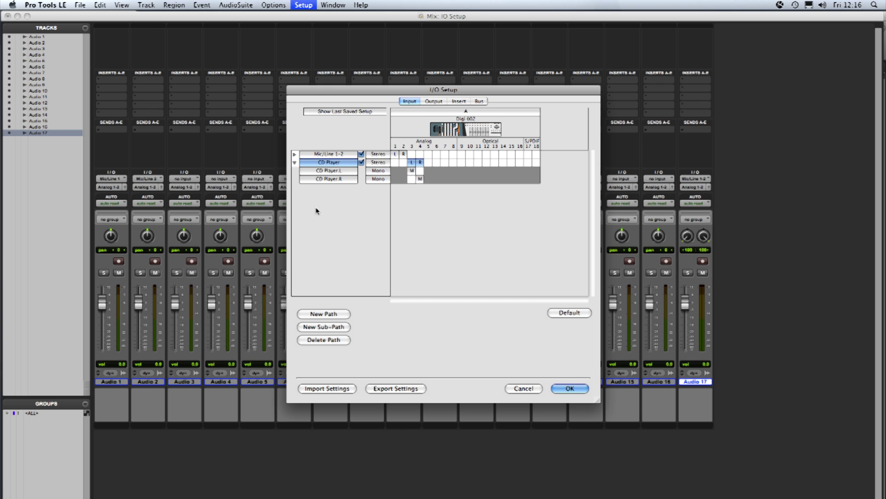
{"action": "left_click", "coordinate": [570, 388]}
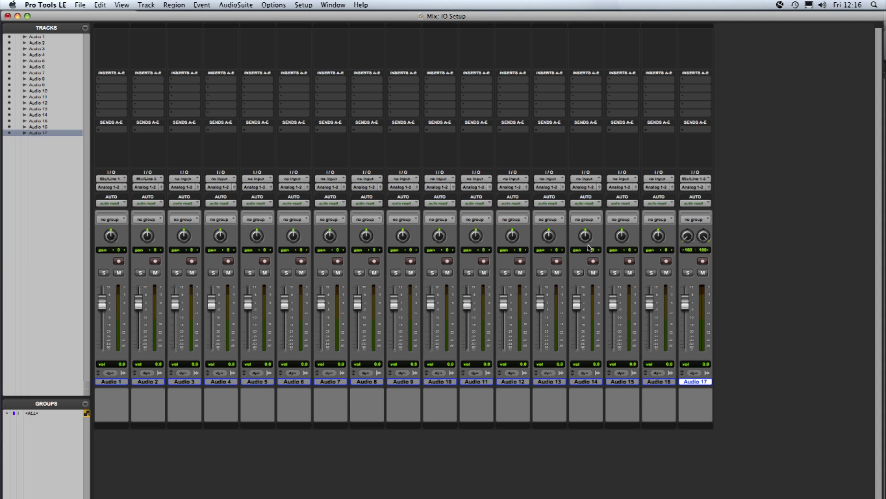
Set Audio 17's input to the stereo CD Player path
{"action": "left_click", "coordinate": [696, 181]}
{"action": "mouse_move", "coordinate": [720, 179]}
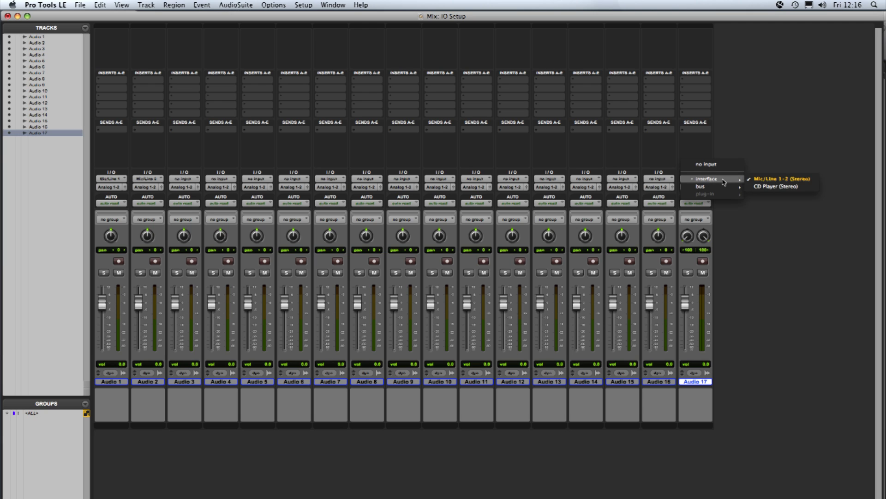
{"action": "left_click", "coordinate": [765, 189]}
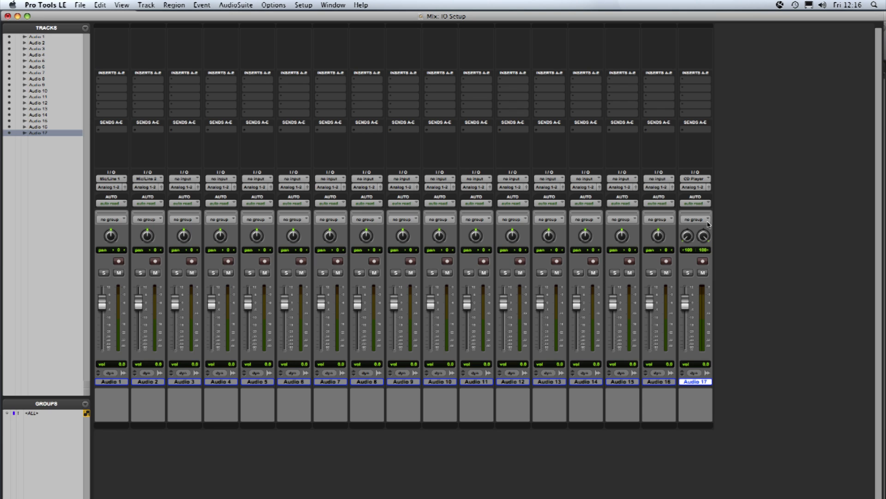
Set Audio 1's input to the mono CD Player.R sub-path
{"action": "left_click", "coordinate": [113, 179]}
{"action": "mouse_move", "coordinate": [119, 180]}
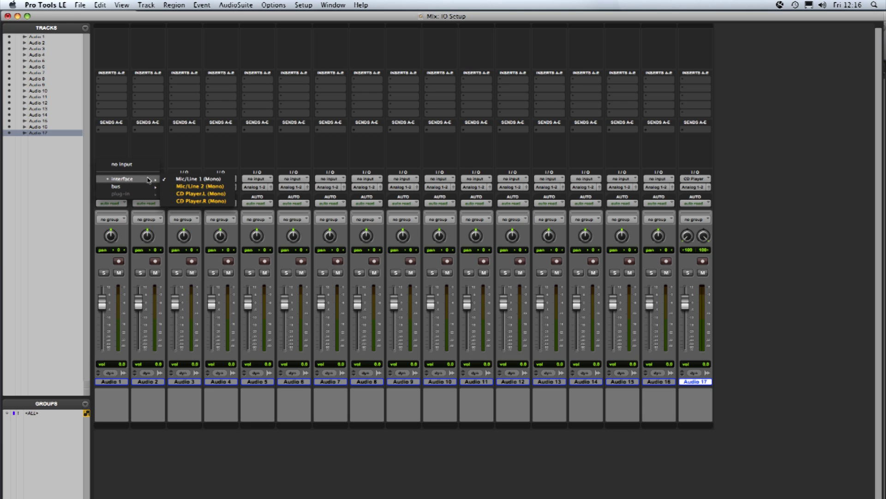
{"action": "left_click", "coordinate": [184, 201]}
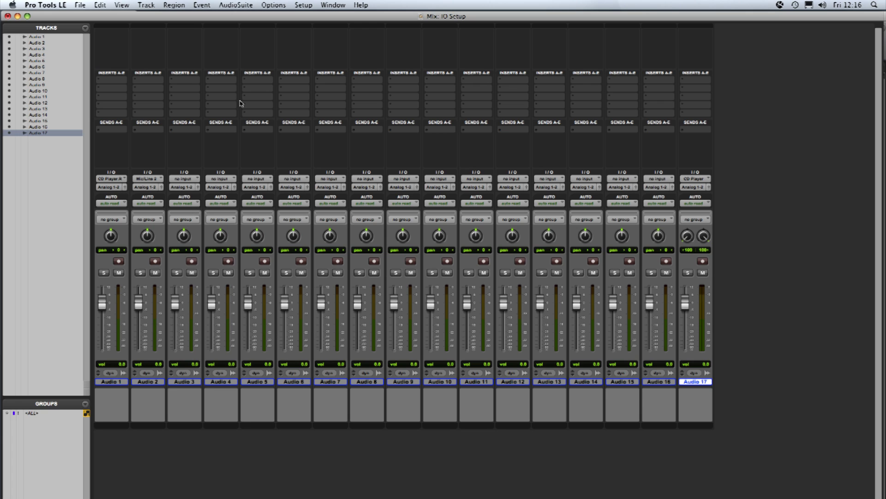
Reopen I/O Setup, reset the input paths to Default, and collapse Mic/Line 3-4
{"action": "left_click", "coordinate": [308, 4]}
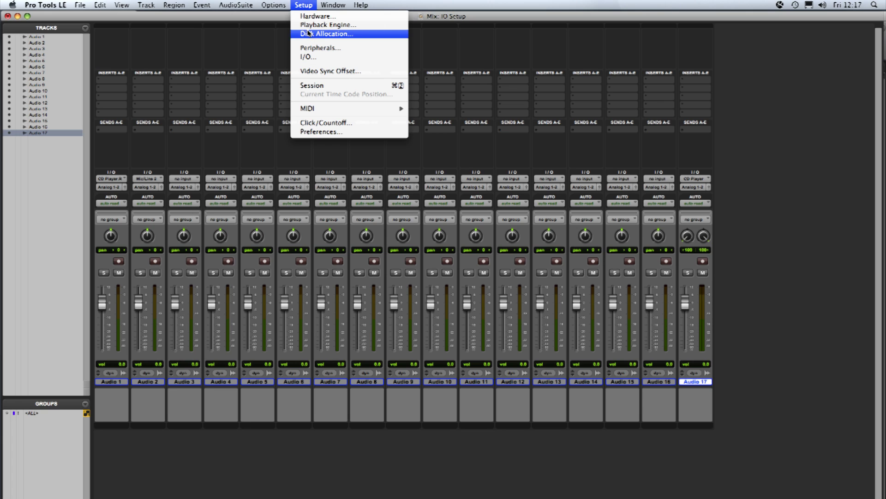
{"action": "left_click", "coordinate": [310, 60]}
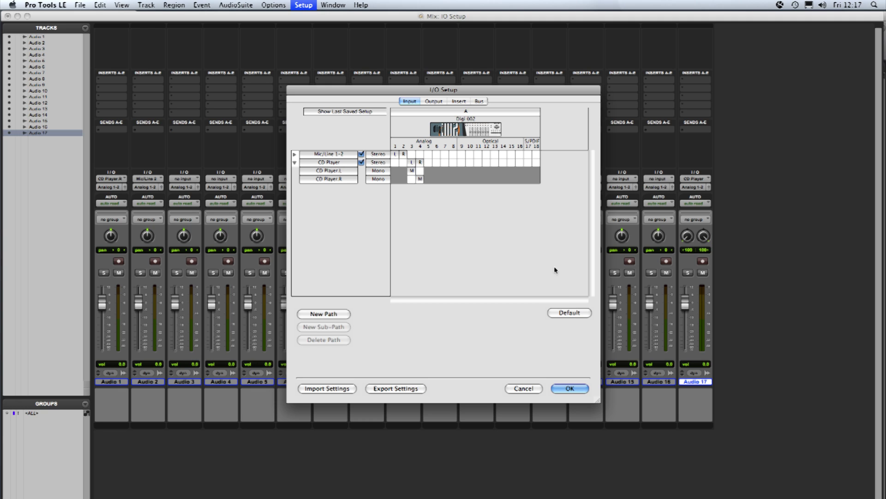
{"action": "left_click", "coordinate": [574, 314]}
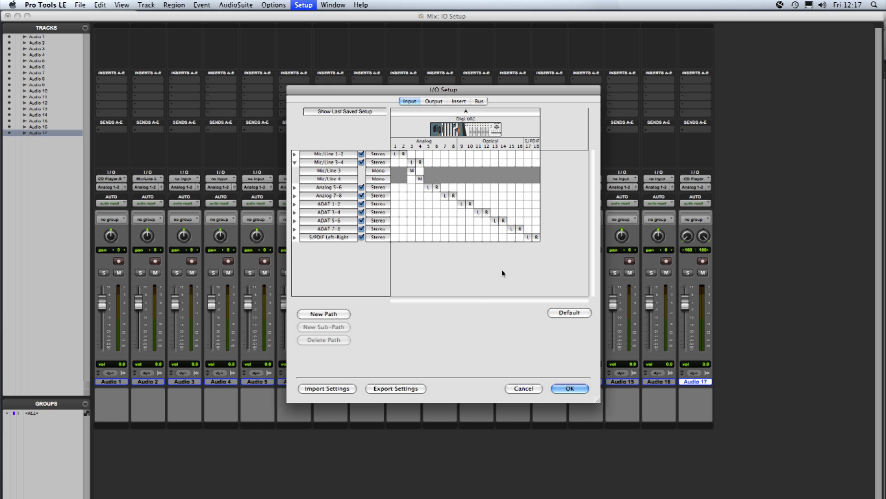
{"action": "left_click", "coordinate": [294, 163]}
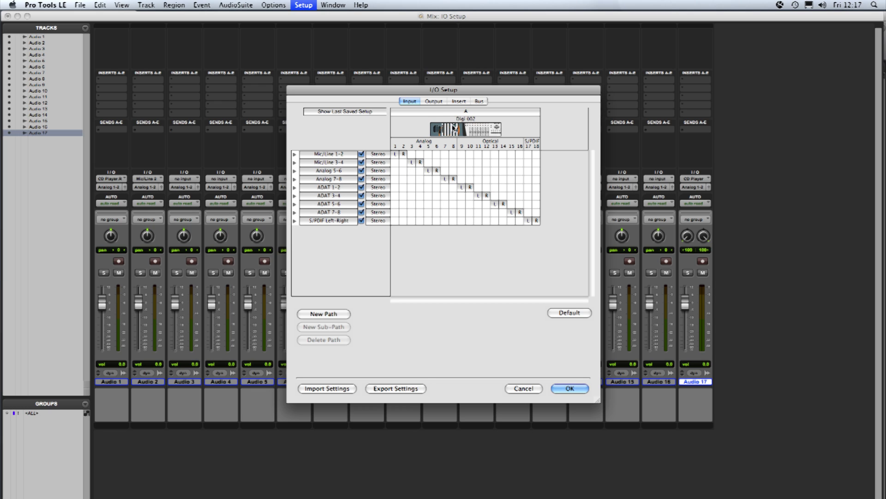